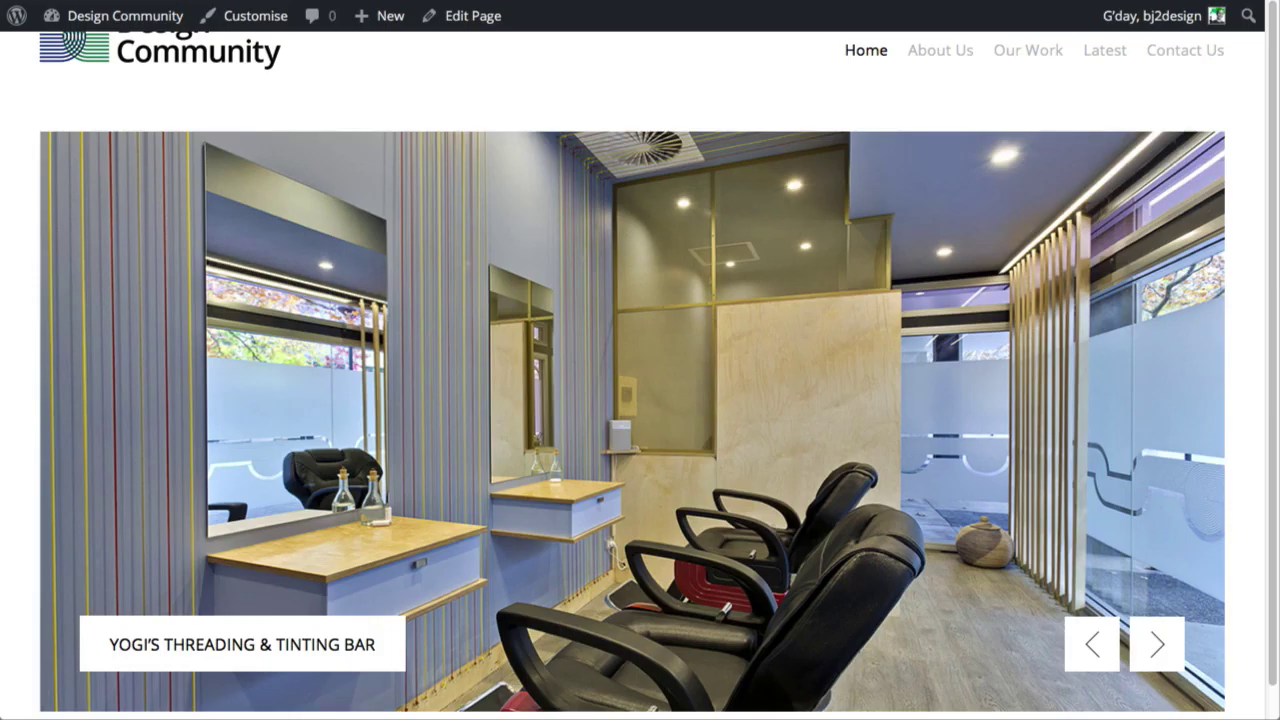
# Go to the Latest blog page and open the Not Just Pretty Things post.
pyautogui.click(1105, 60)
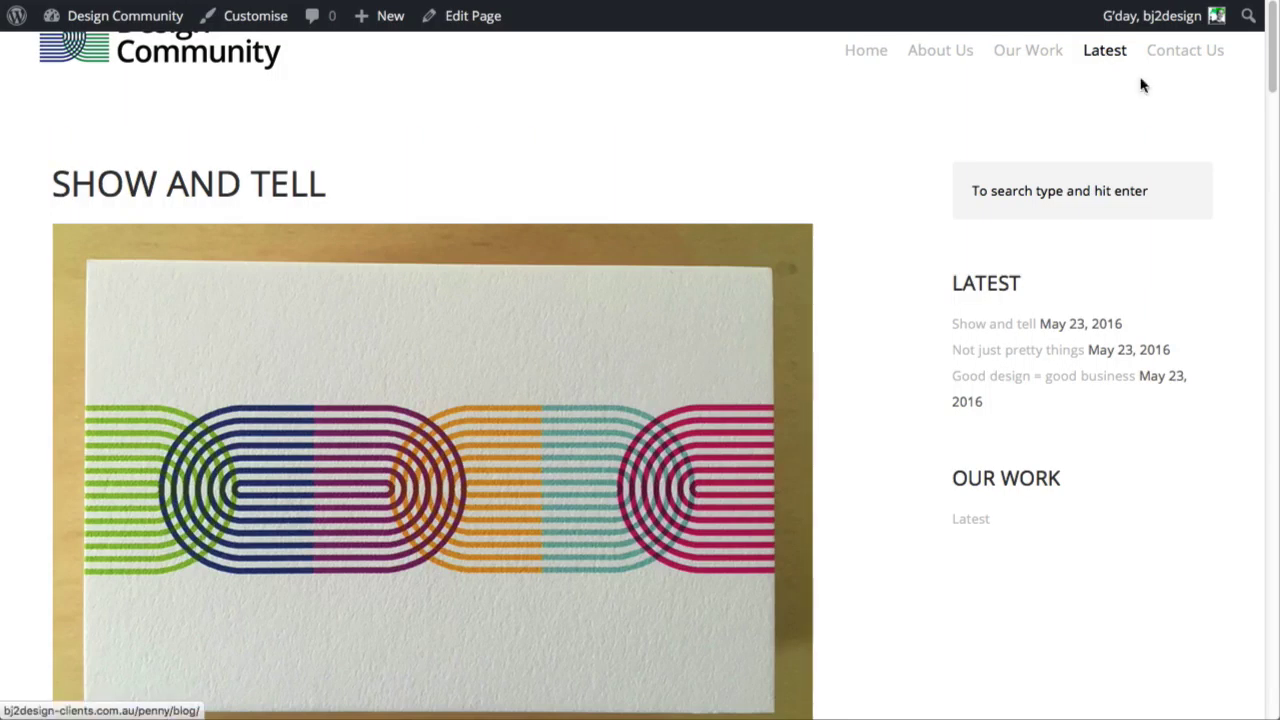
pyautogui.scroll(-2, 1271, 83)
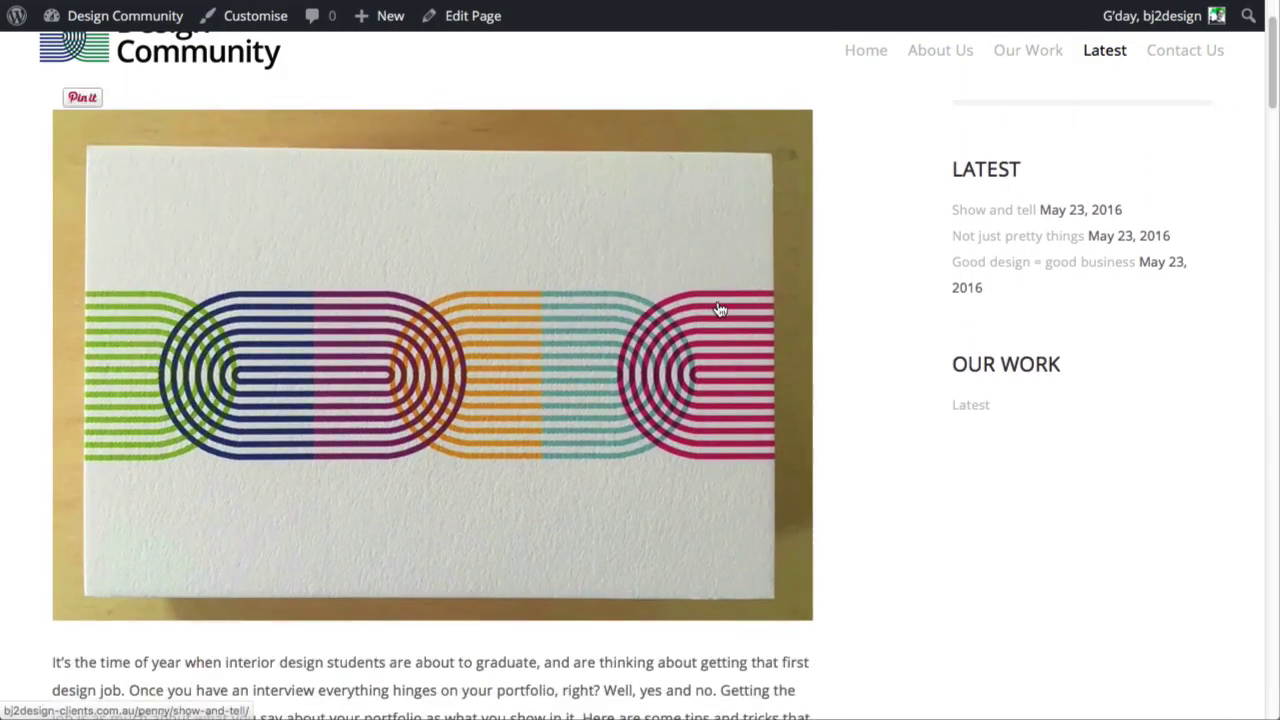
pyautogui.moveTo(1262, 90); pyautogui.dragTo(571, 277)
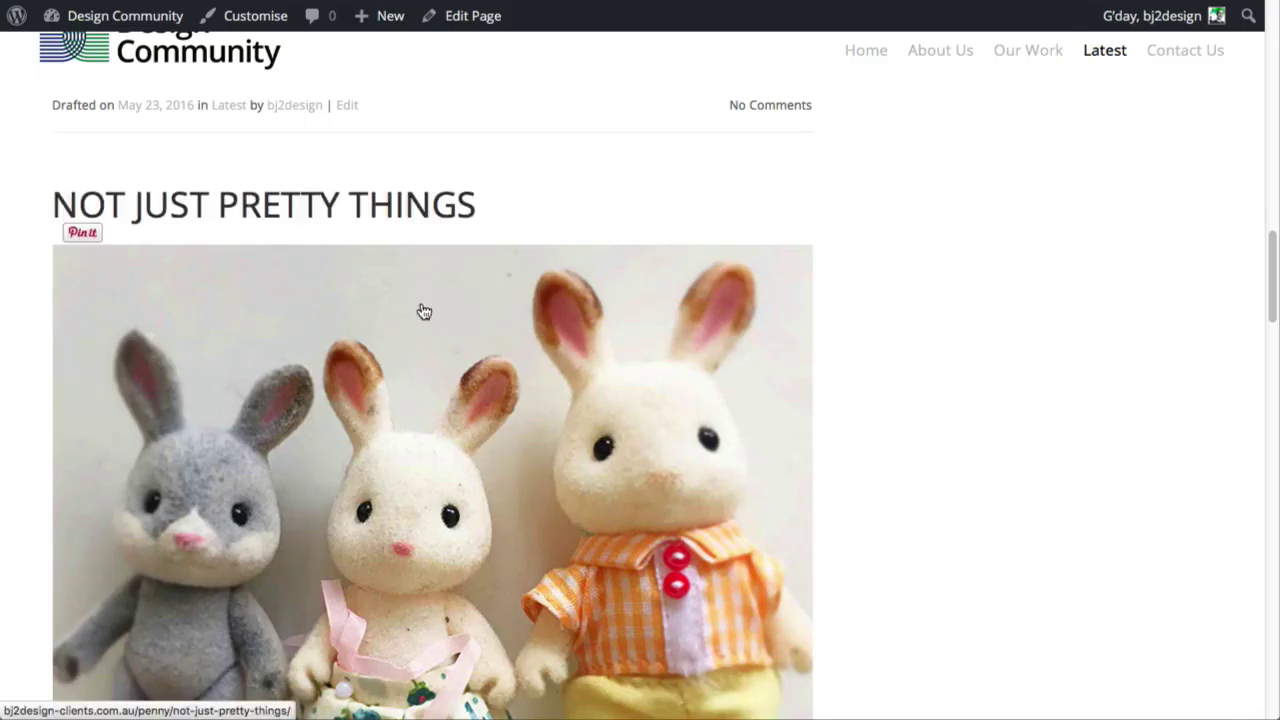
pyautogui.click(737, 385)
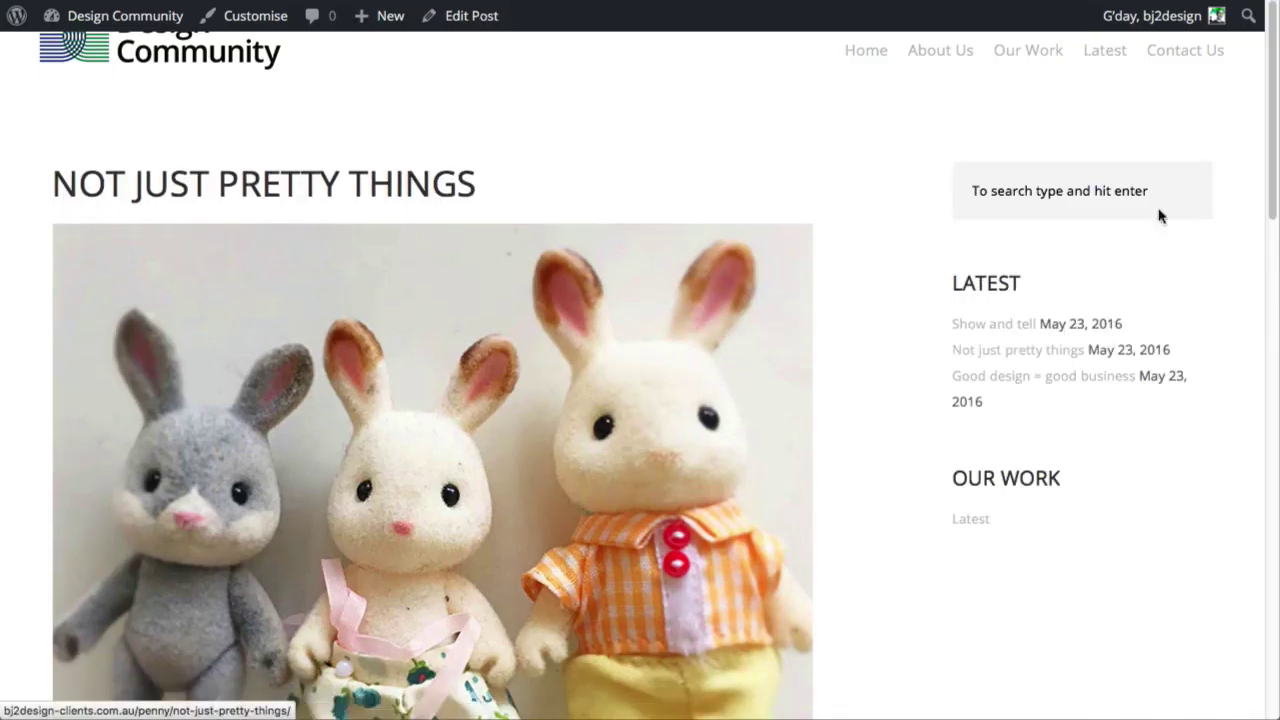
# Start a new blog post from the admin bar.
pyautogui.moveTo(1266, 106)
pyautogui.mouseDown()
pyautogui.moveTo(1246, 277)
pyautogui.moveTo(1234, 200)
pyautogui.moveTo(1270, 250)
pyautogui.moveTo(1262, 634)
pyautogui.moveTo(1258, 104)
pyautogui.mouseUp()
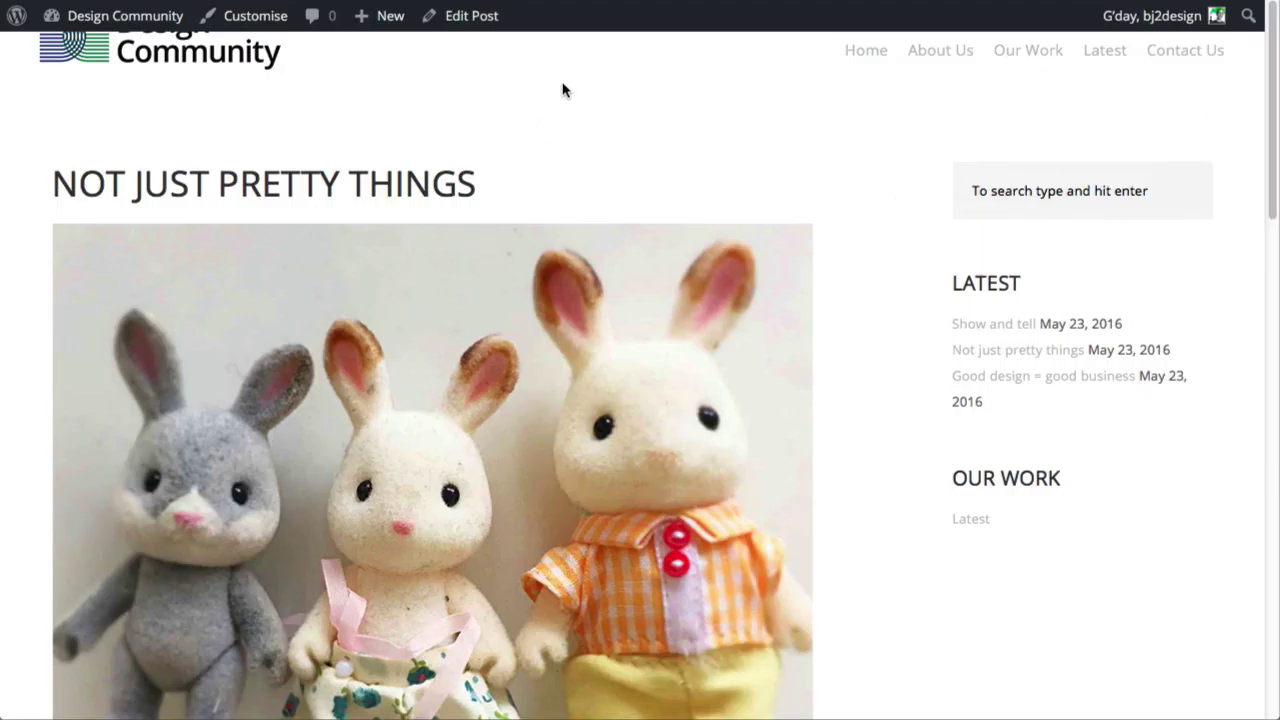
pyautogui.moveTo(382, 18)
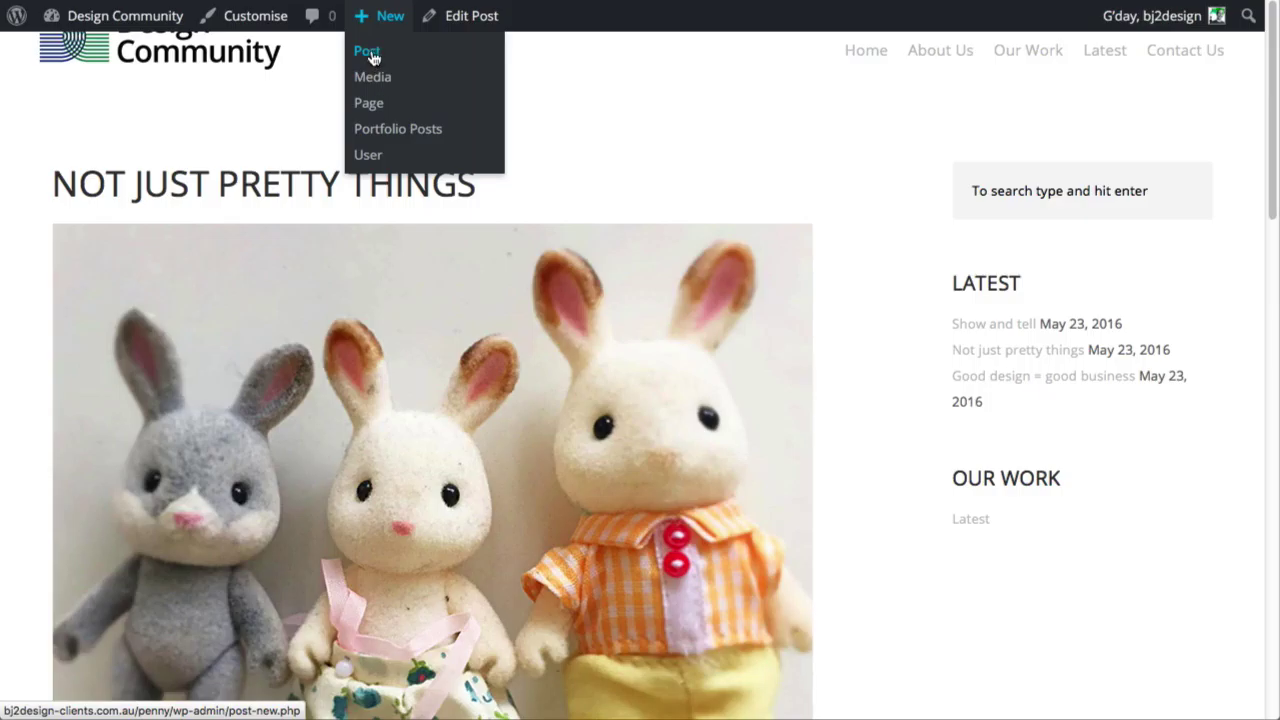
pyautogui.click(369, 54)
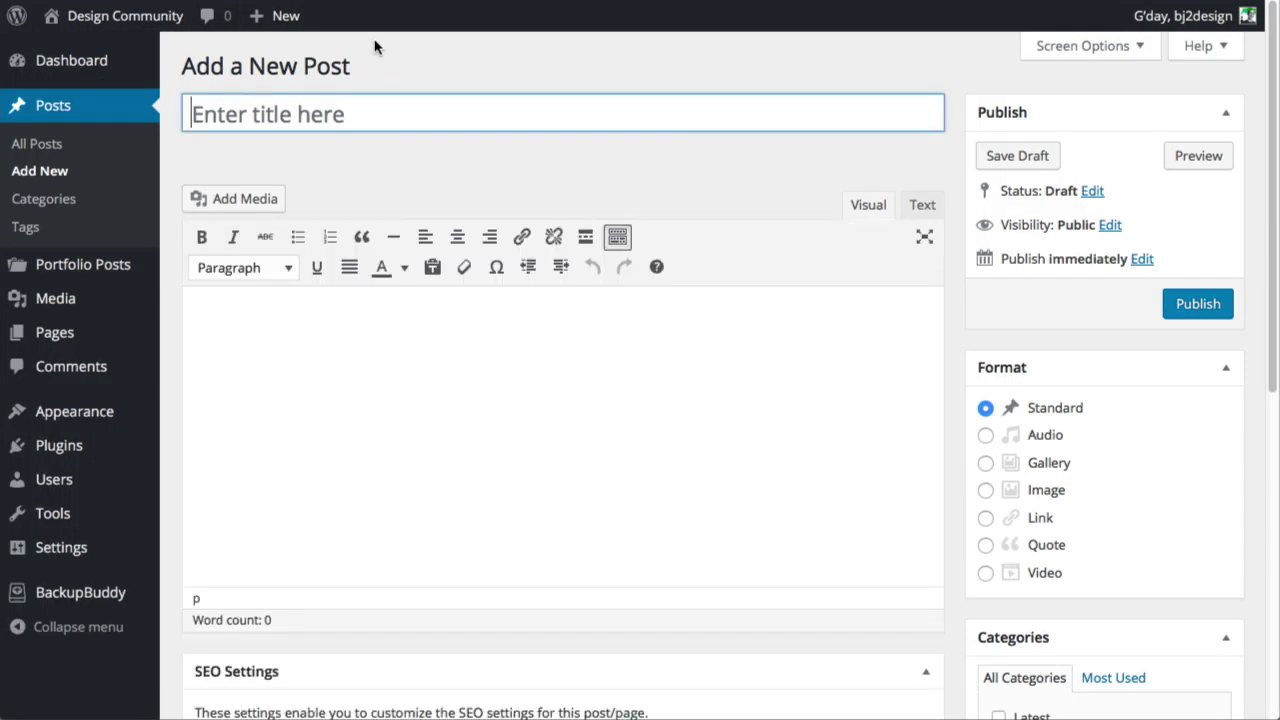
# Title the new post 'Hello a new one' and type 'add text' in the body.
pyautogui.click(342, 112)
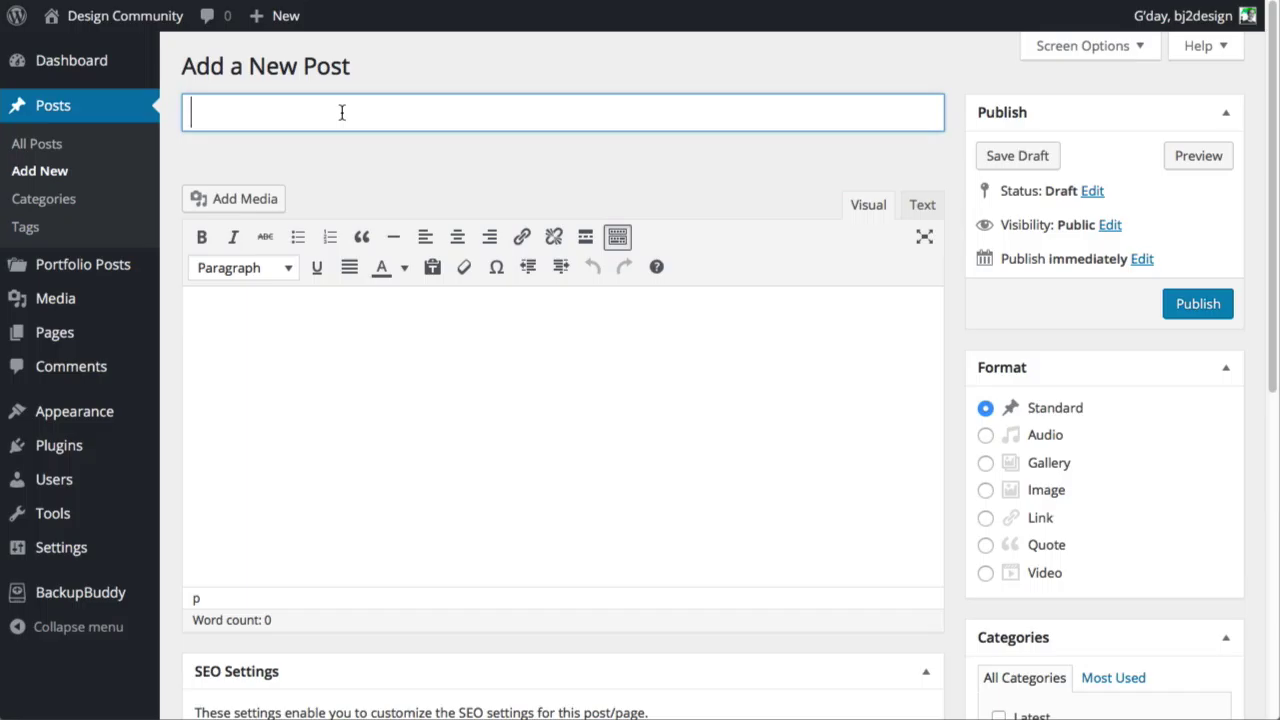
pyautogui.write('Hello ')
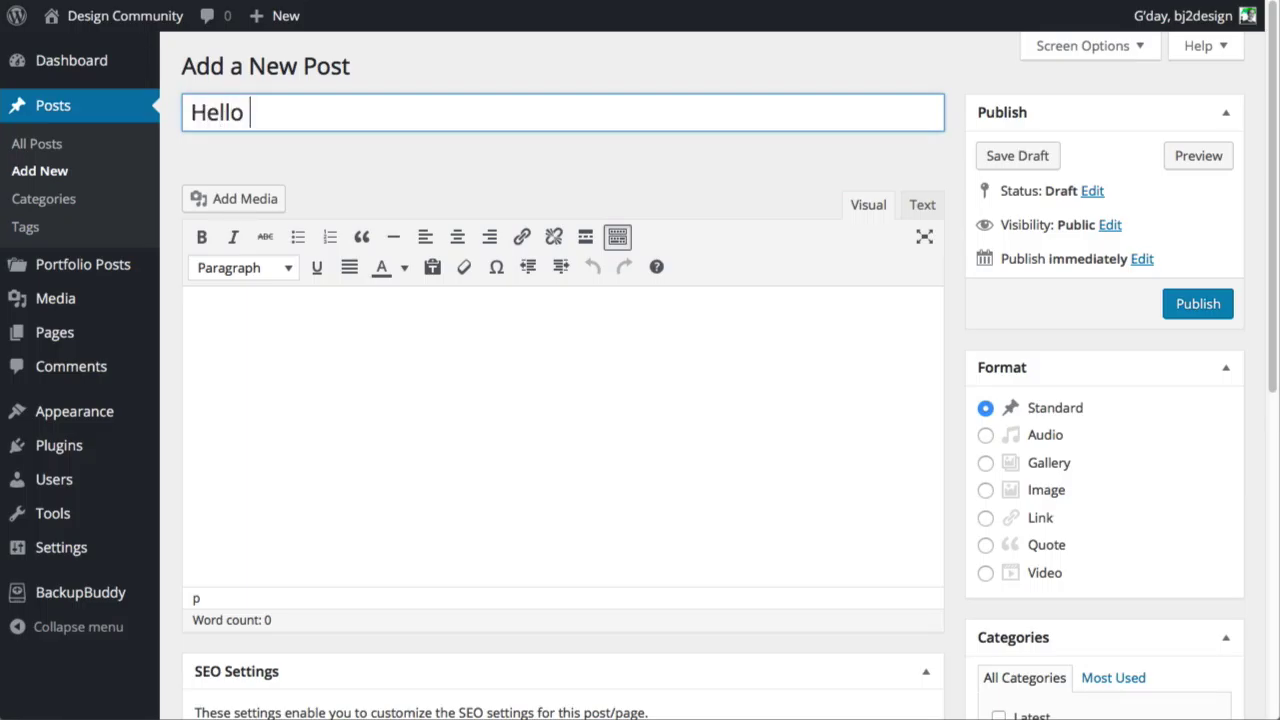
pyautogui.write('a new one')
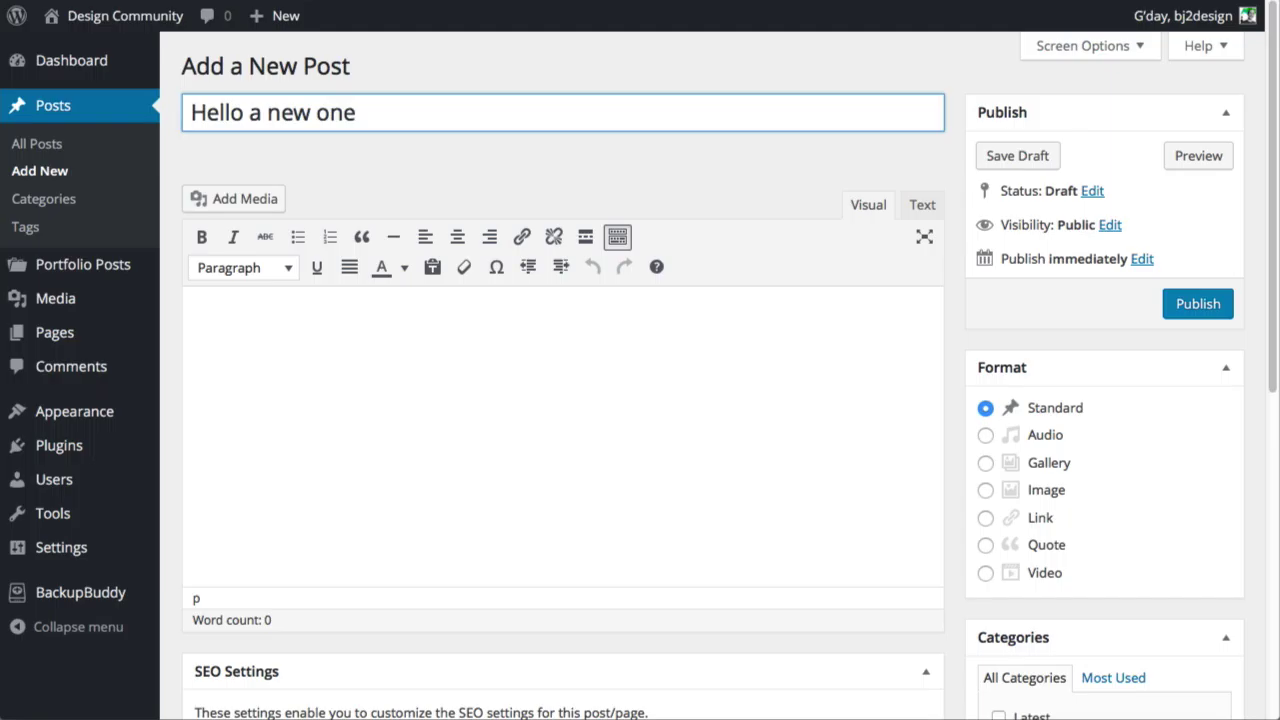
pyautogui.click(366, 360)
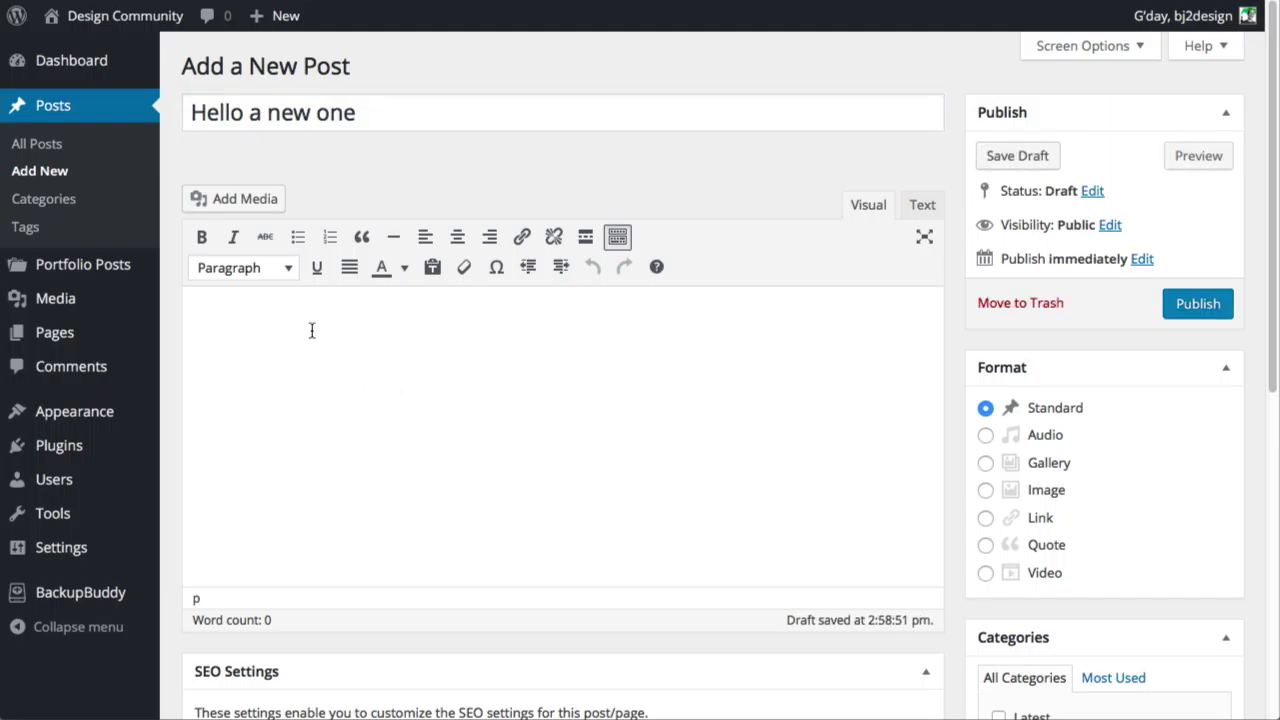
pyautogui.write('add text')
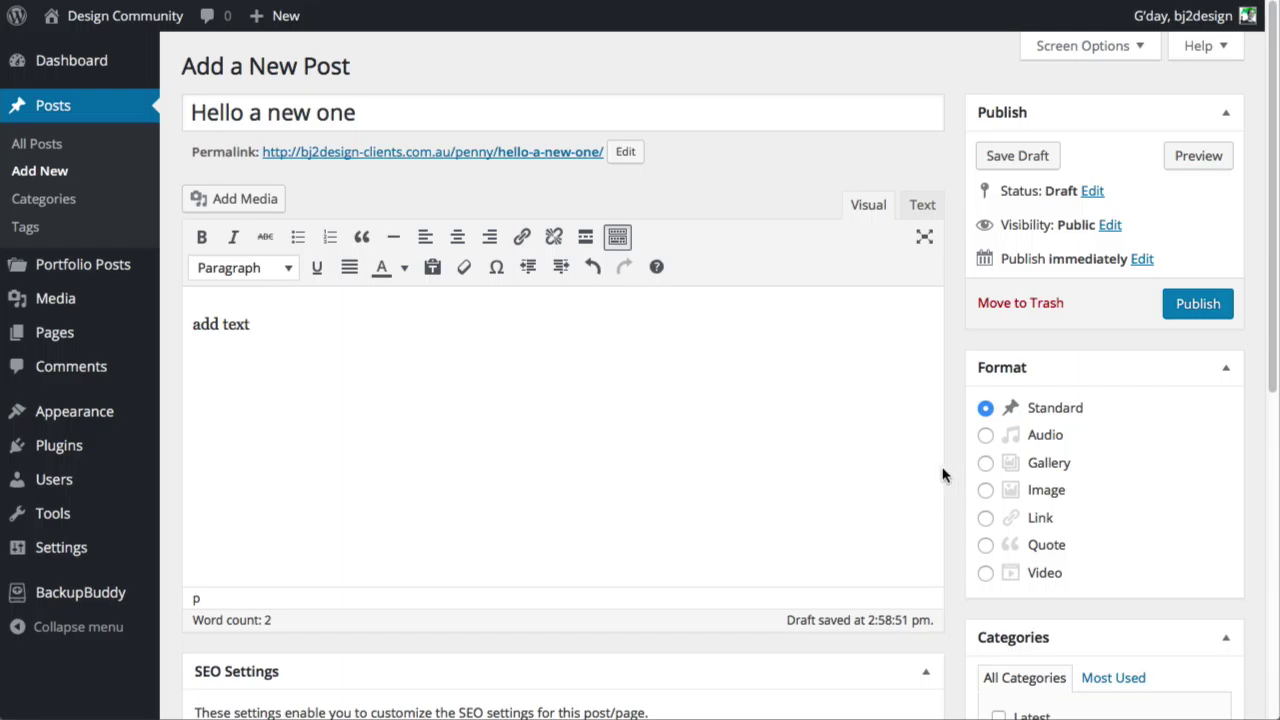
pyautogui.click(922, 207)
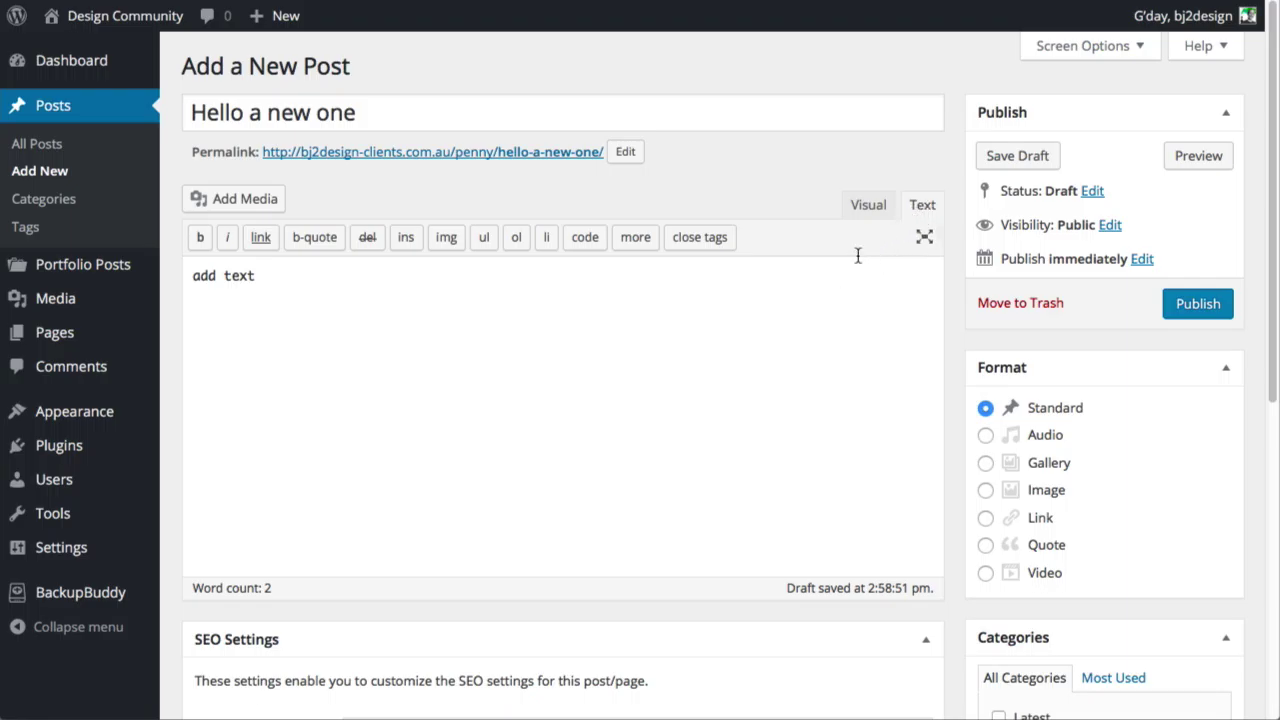
pyautogui.click(864, 210)
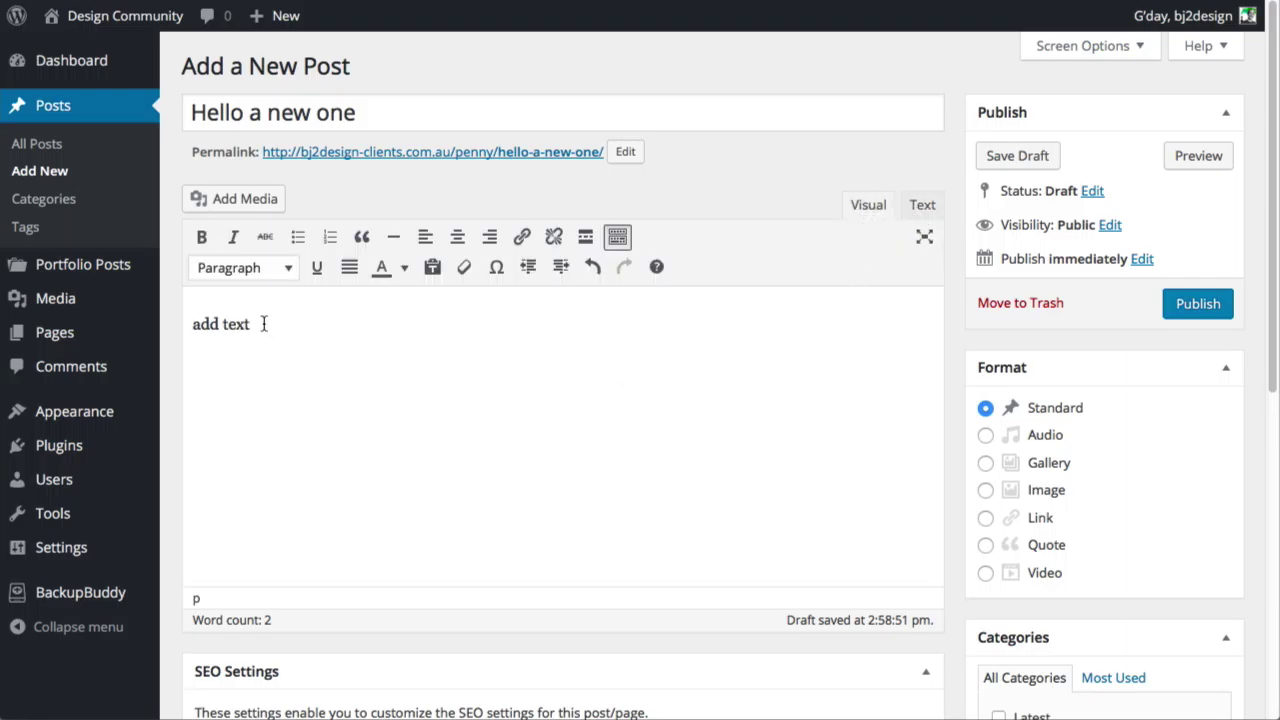
# Make 'add text' a Heading 2, add a 'hello' paragraph below, and tick the Latest category.
pyautogui.moveTo(263, 324); pyautogui.dragTo(185, 332)
pyautogui.click(290, 268)
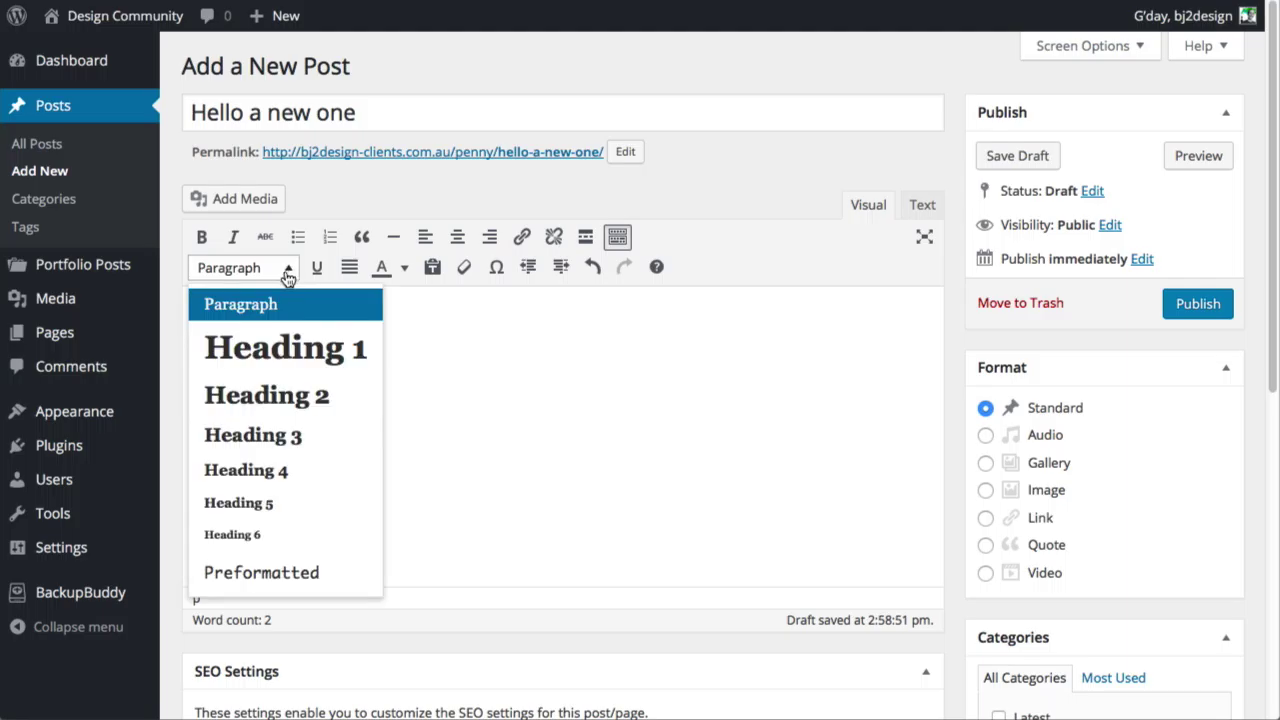
pyautogui.click(290, 393)
pyautogui.click(312, 334)
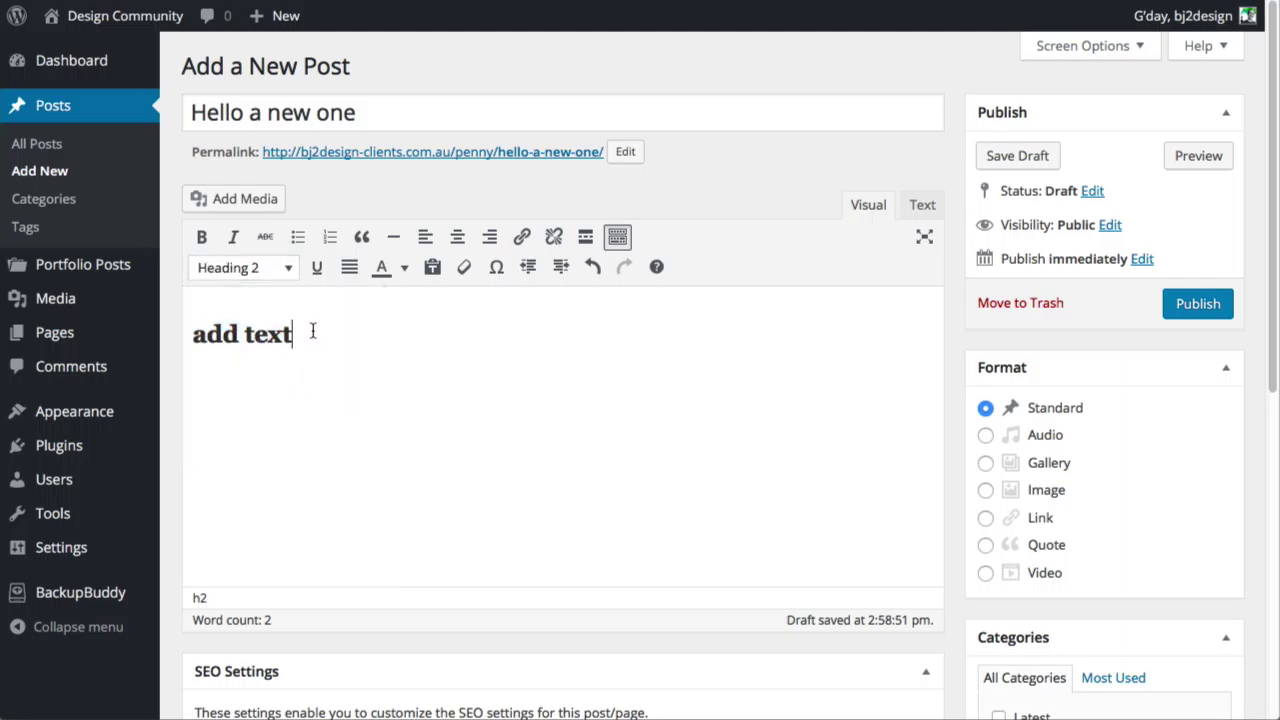
pyautogui.press('Return')
pyautogui.write('hello')
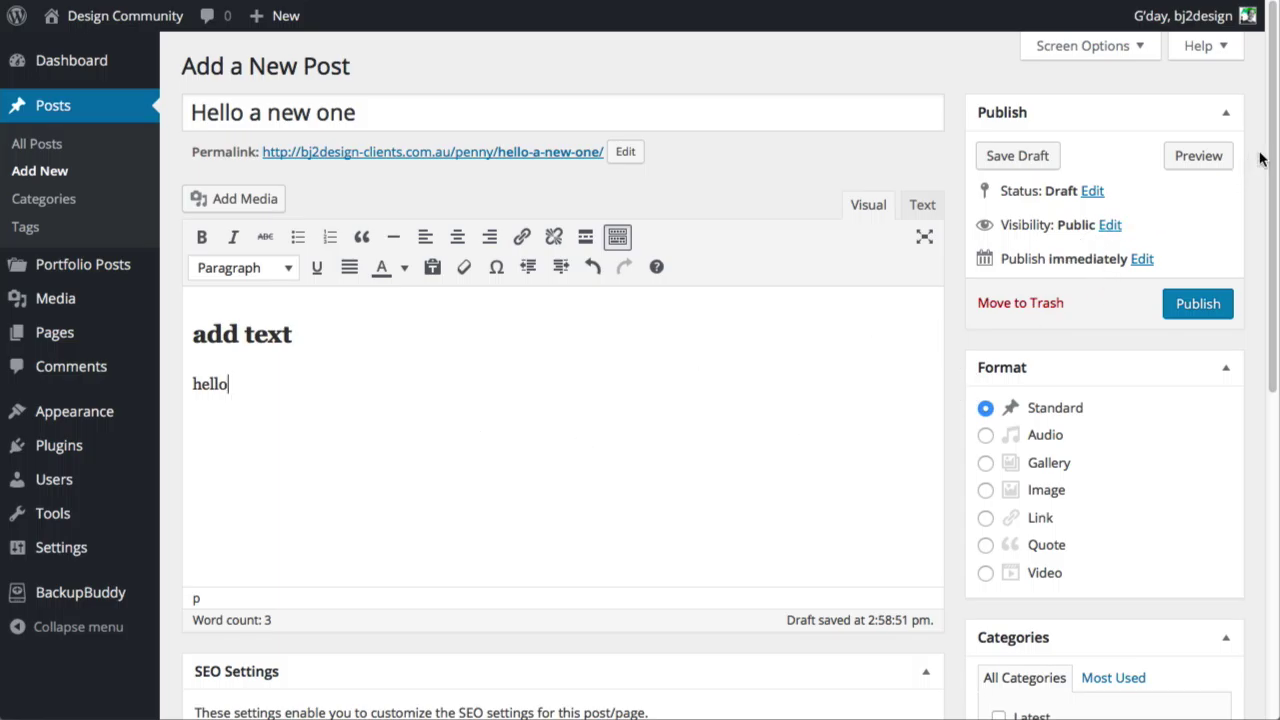
pyautogui.moveTo(1266, 145); pyautogui.dragTo(1266, 337)
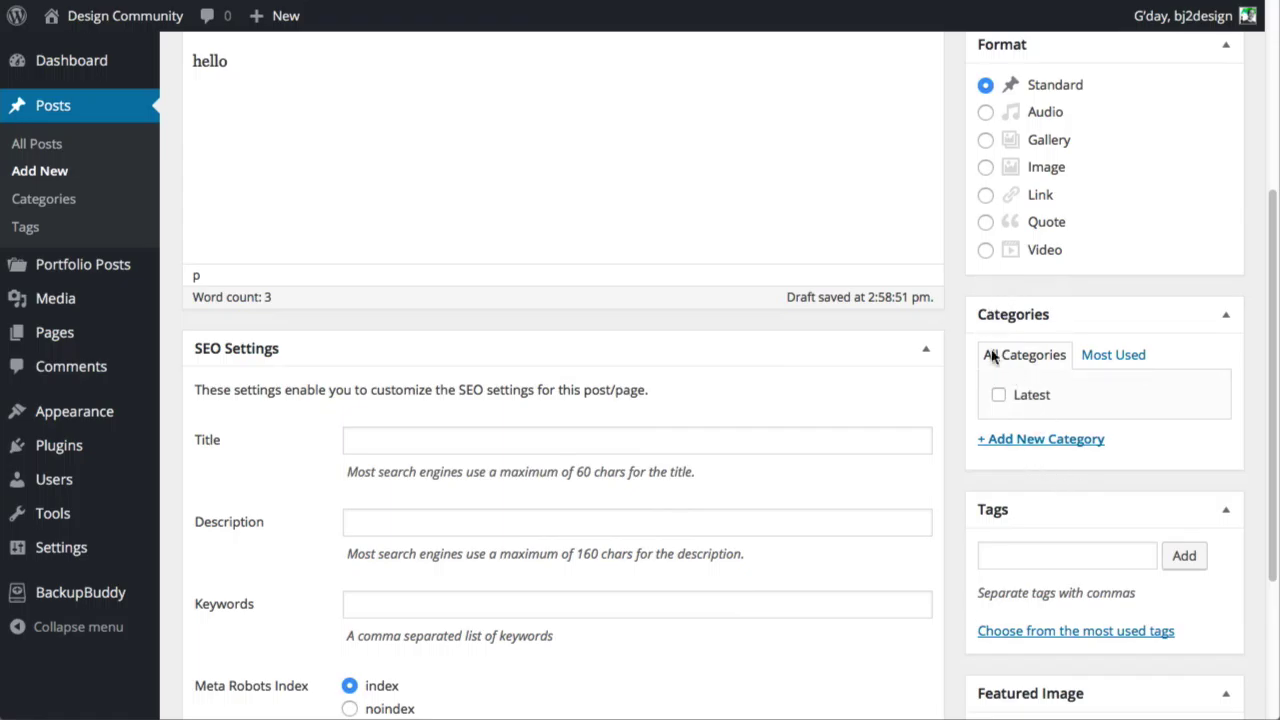
pyautogui.click(999, 396)
# Choose blog-size.jpg in the Media Library as the post's featured image.
pyautogui.moveTo(1274, 352); pyautogui.dragTo(1118, 541)
pyautogui.click(1034, 513)
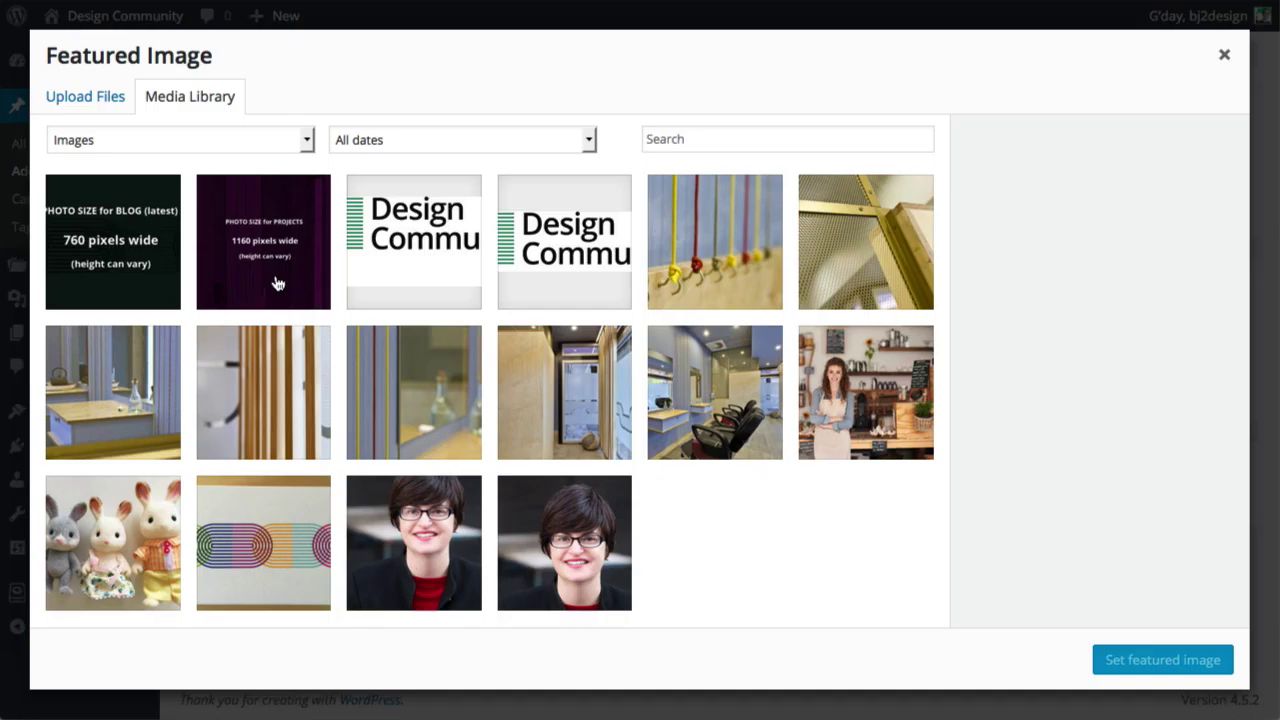
pyautogui.click(143, 294)
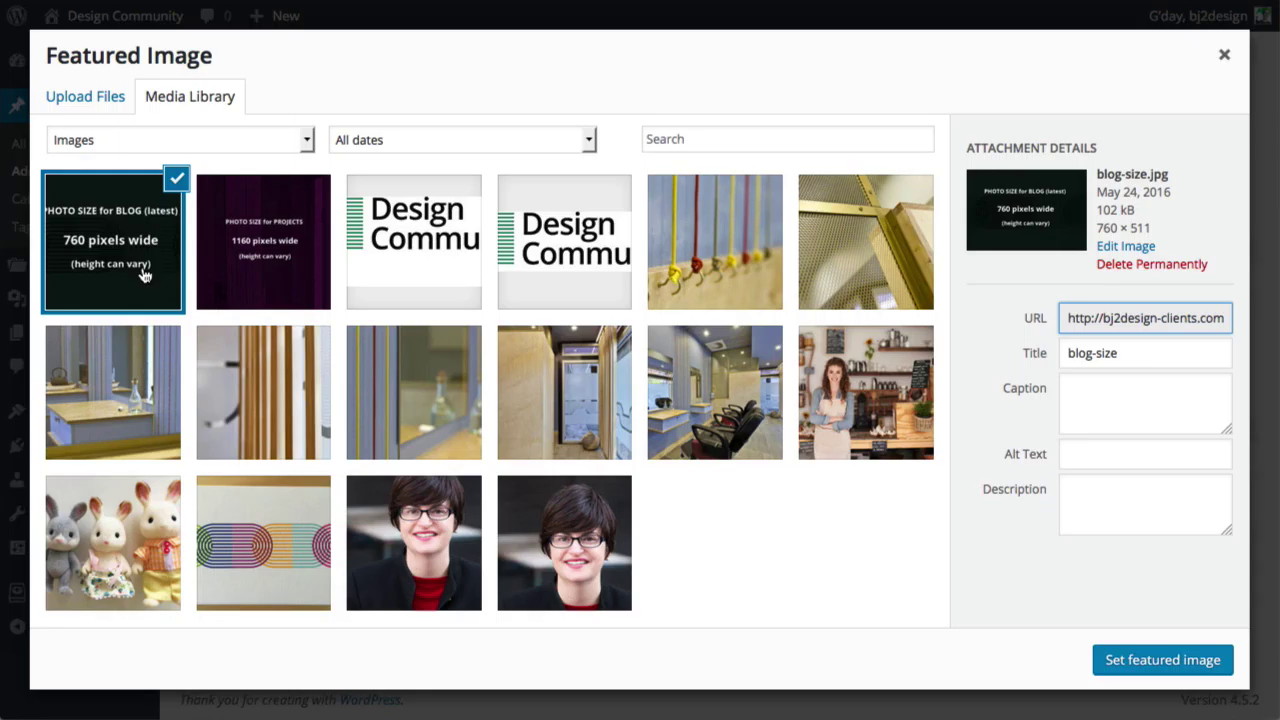
pyautogui.click(1163, 668)
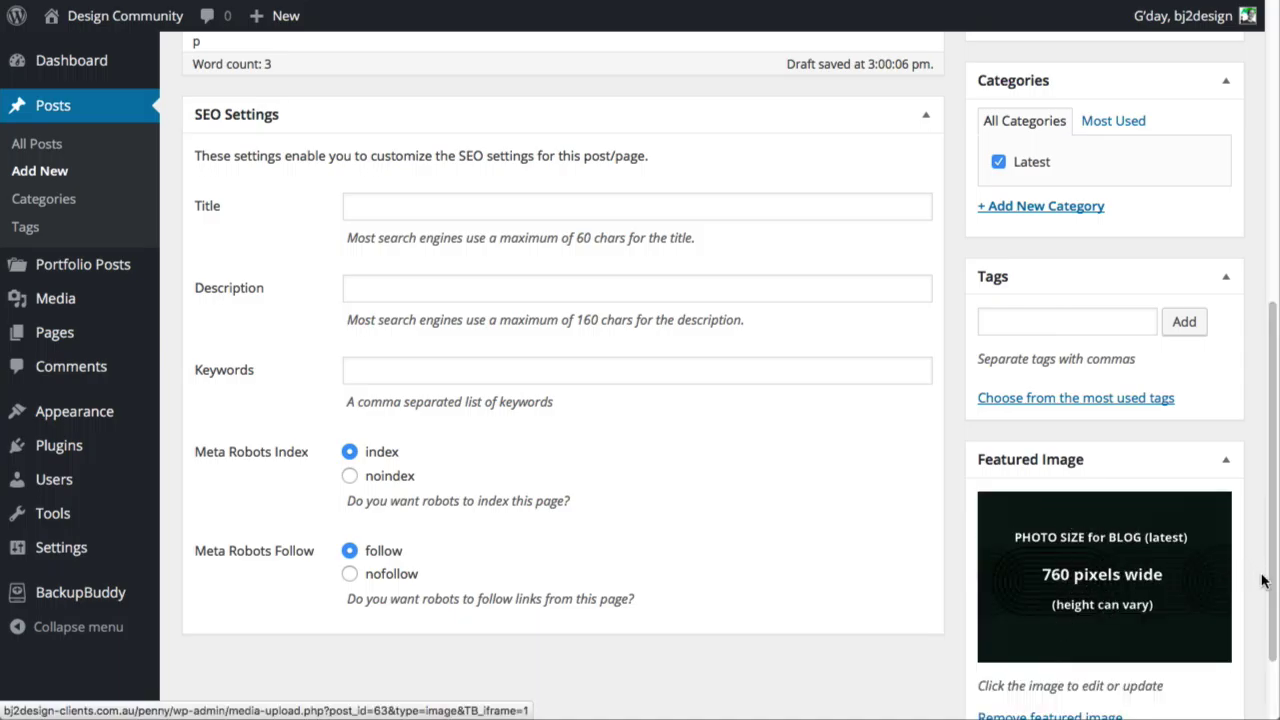
# Publish the 'Hello a new one' post with the Publish button.
pyautogui.scroll(-2, 1262, 560)
pyautogui.scroll(10, 1258, 300)
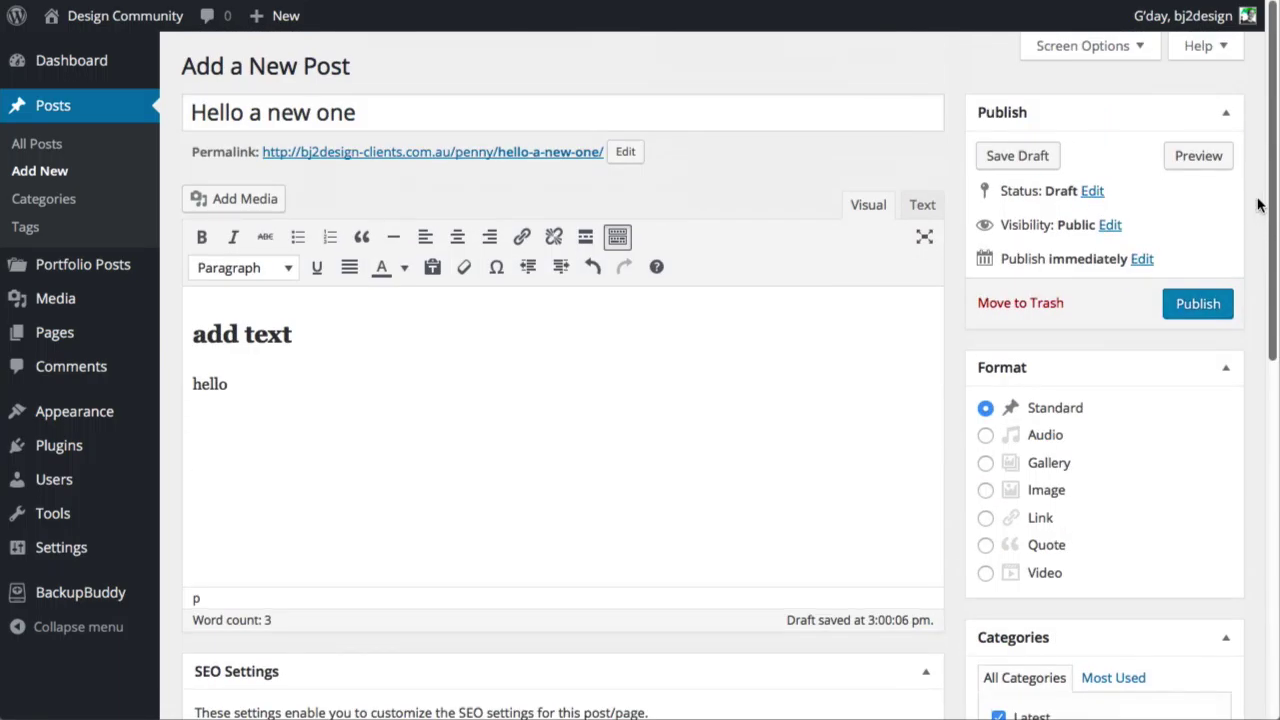
pyautogui.click(1202, 310)
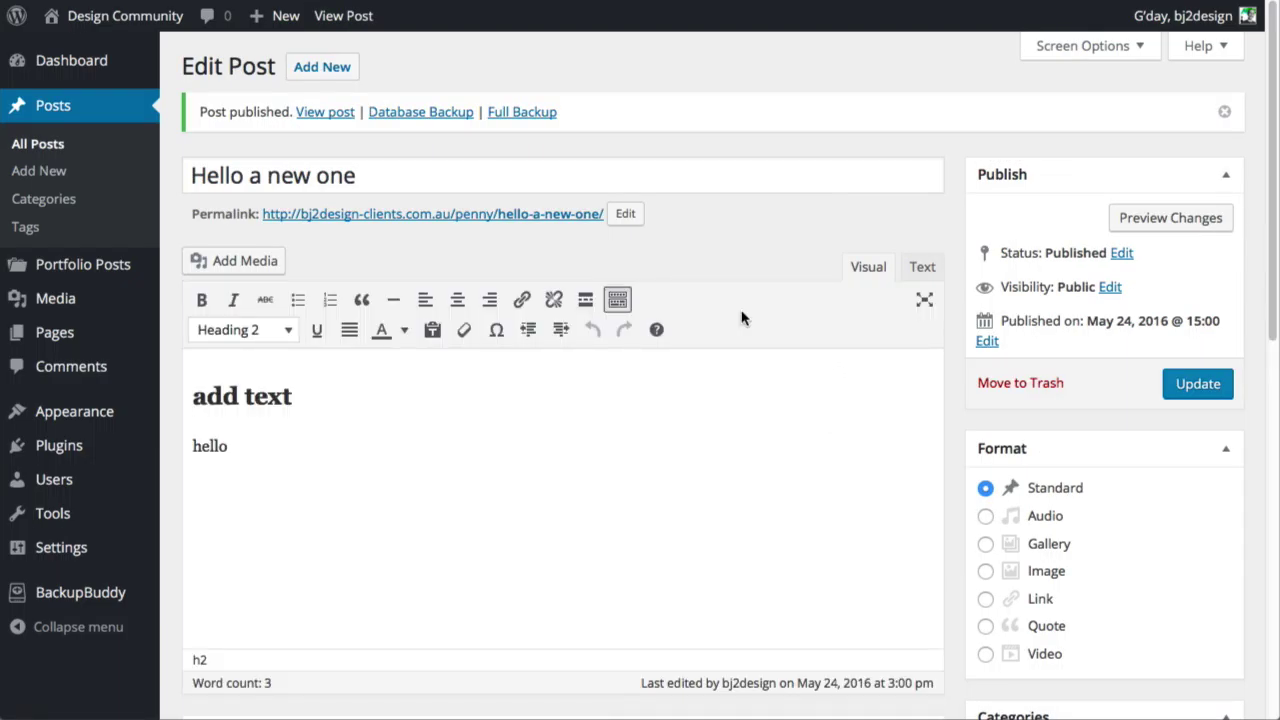
pyautogui.moveTo(69, 16)
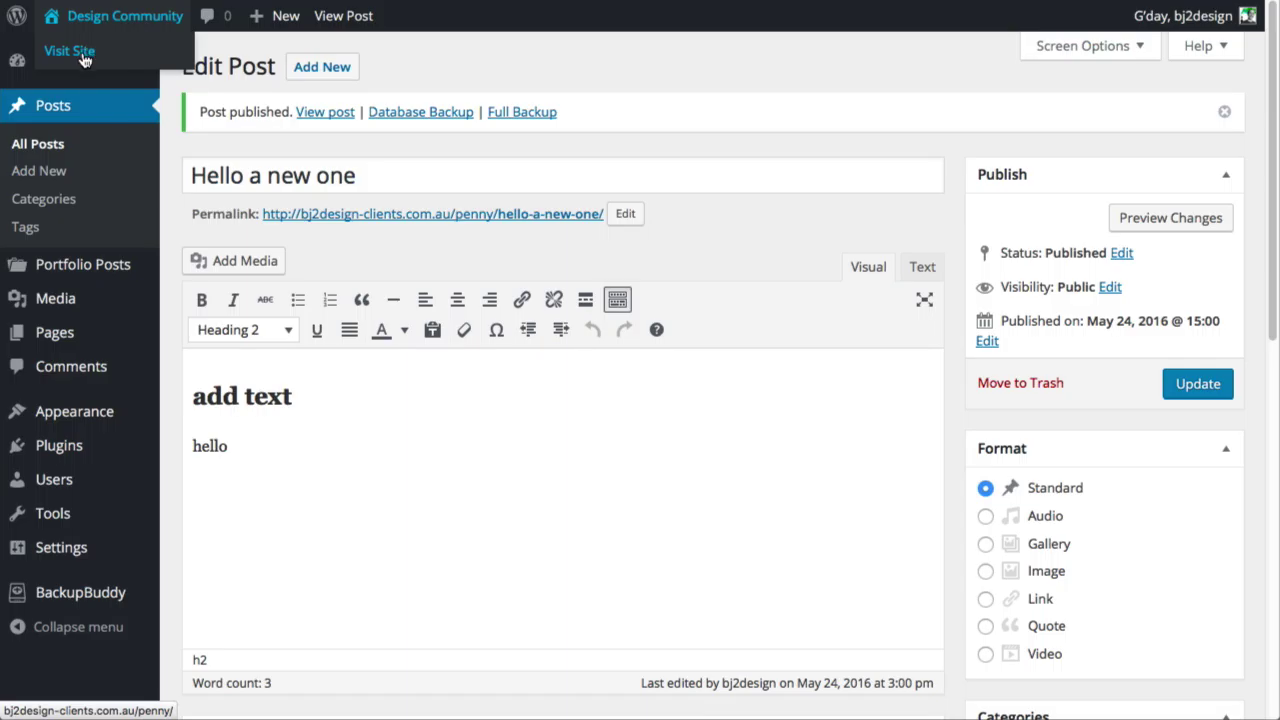
pyautogui.click(128, 66)
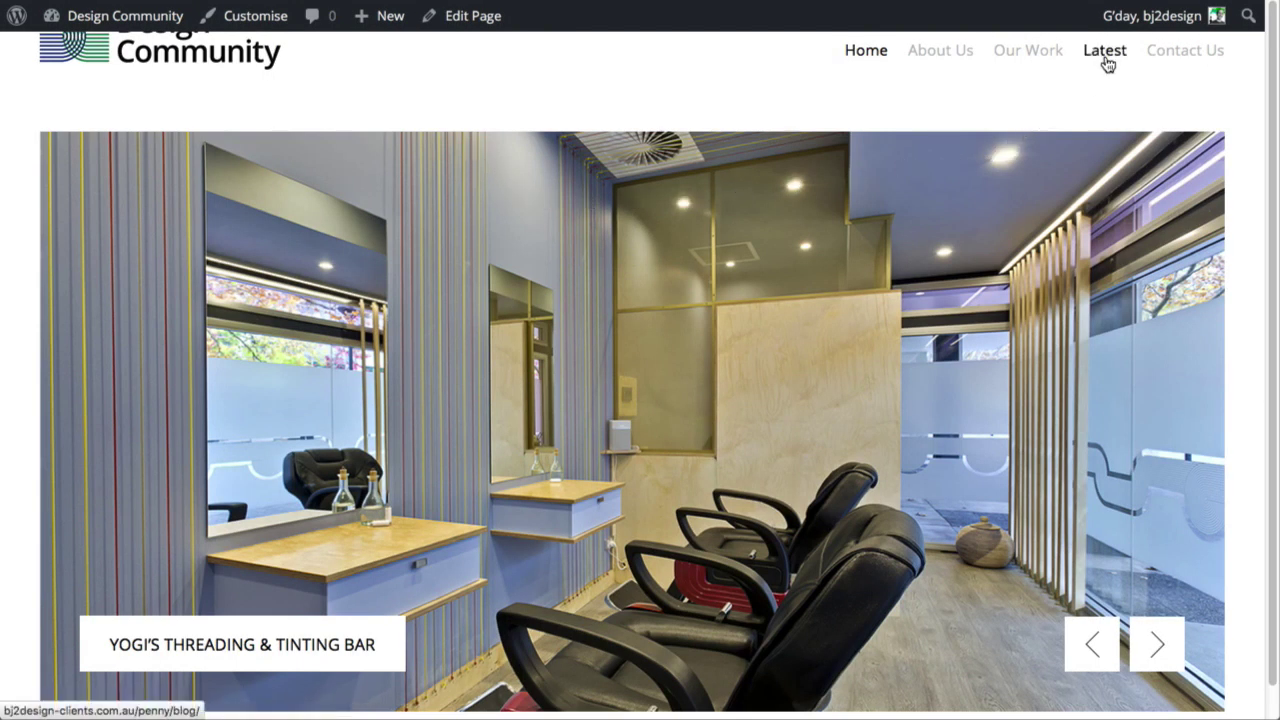
pyautogui.click(1097, 92)
pyautogui.scroll(-2, 1268, 100)
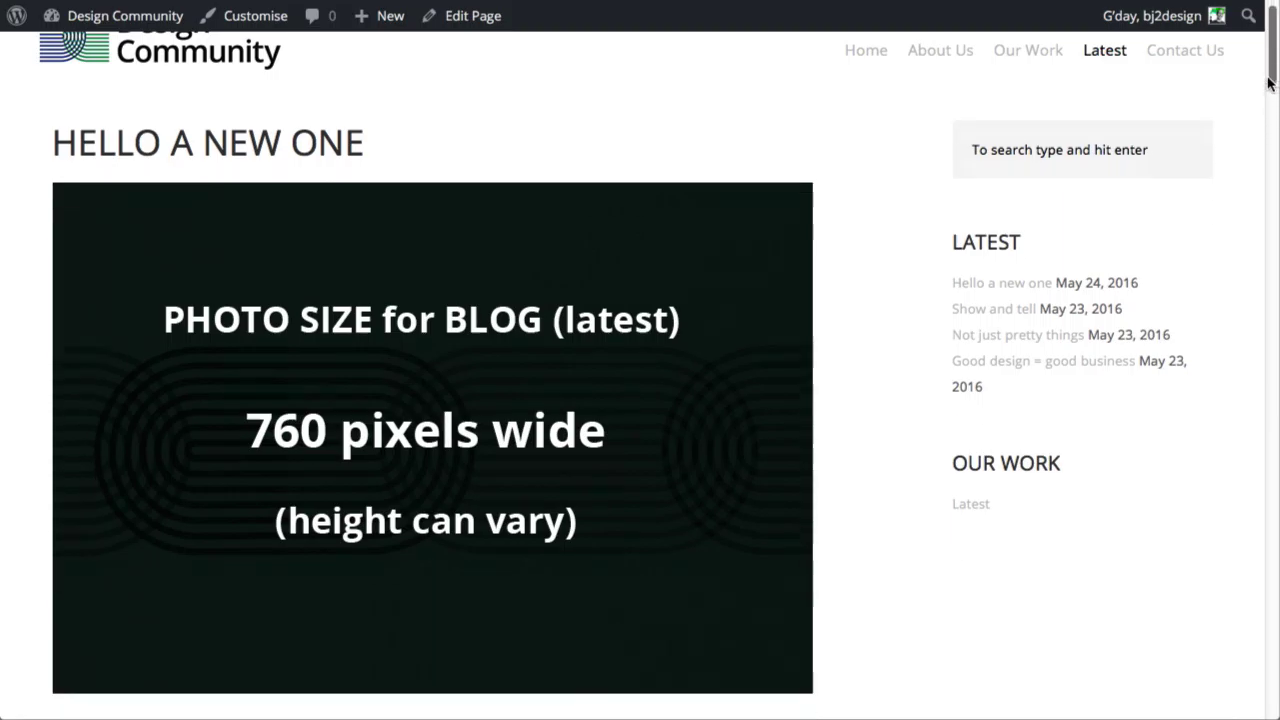
pyautogui.scroll(-5, 1268, 100)
pyautogui.scroll(6, 1257, 177)
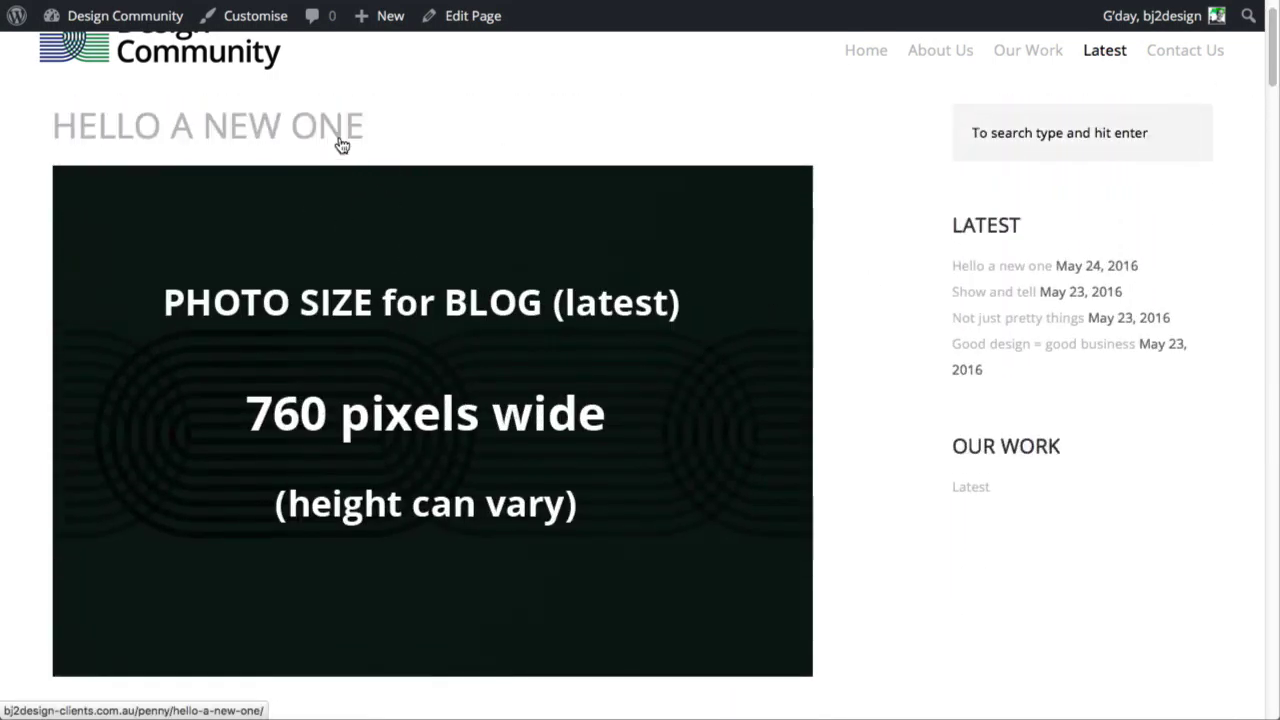
pyautogui.click(329, 131)
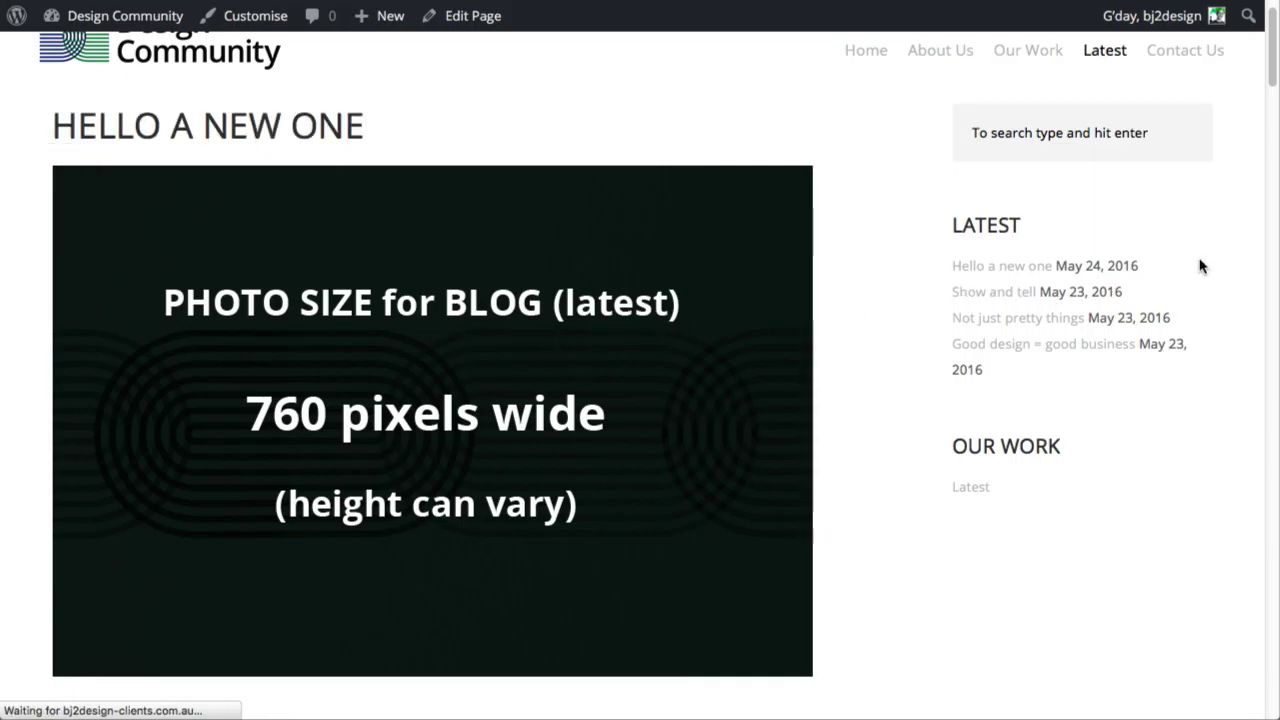
pyautogui.scroll(-4, 1254, 206)
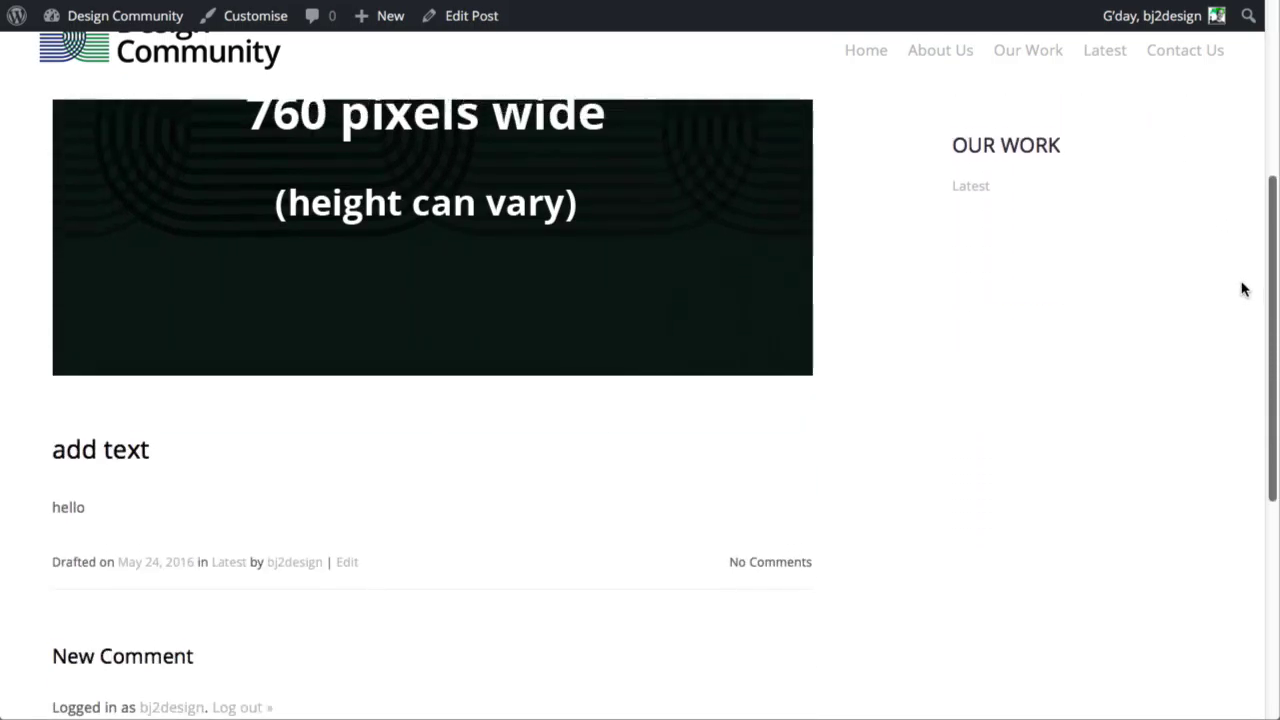
pyautogui.scroll(1, 1245, 228)
pyautogui.scroll(-1, 1245, 228)
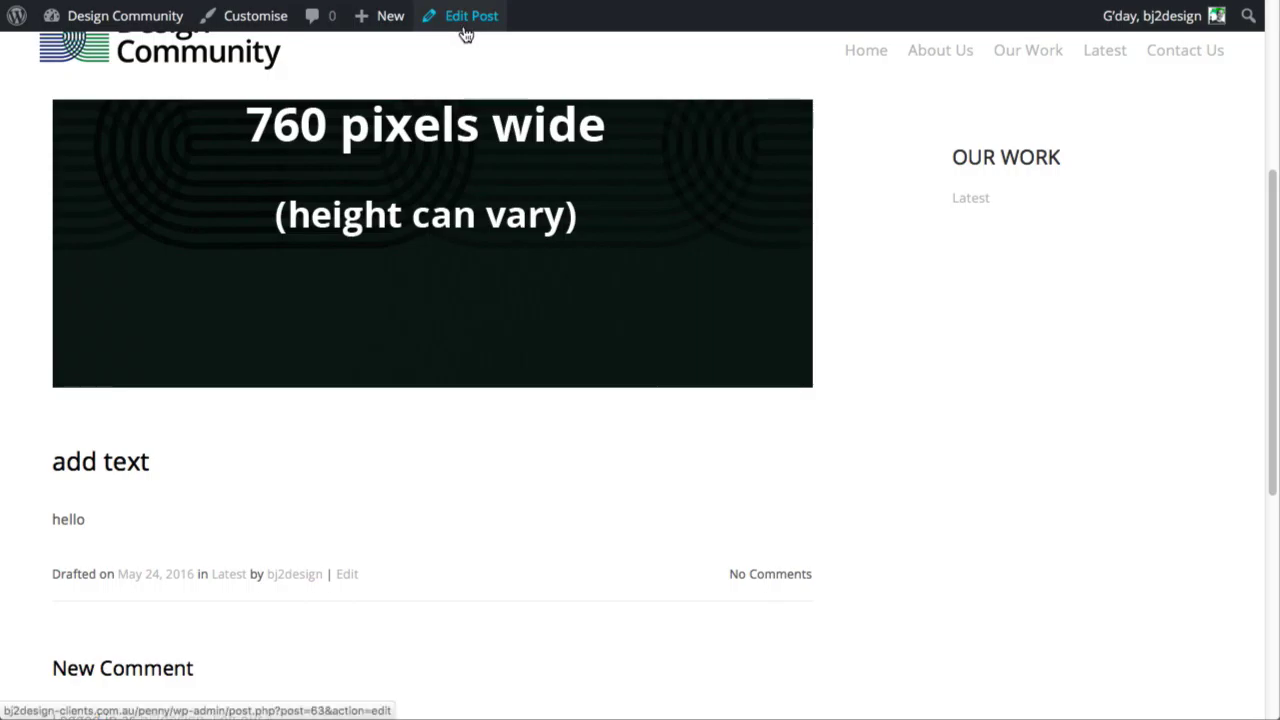